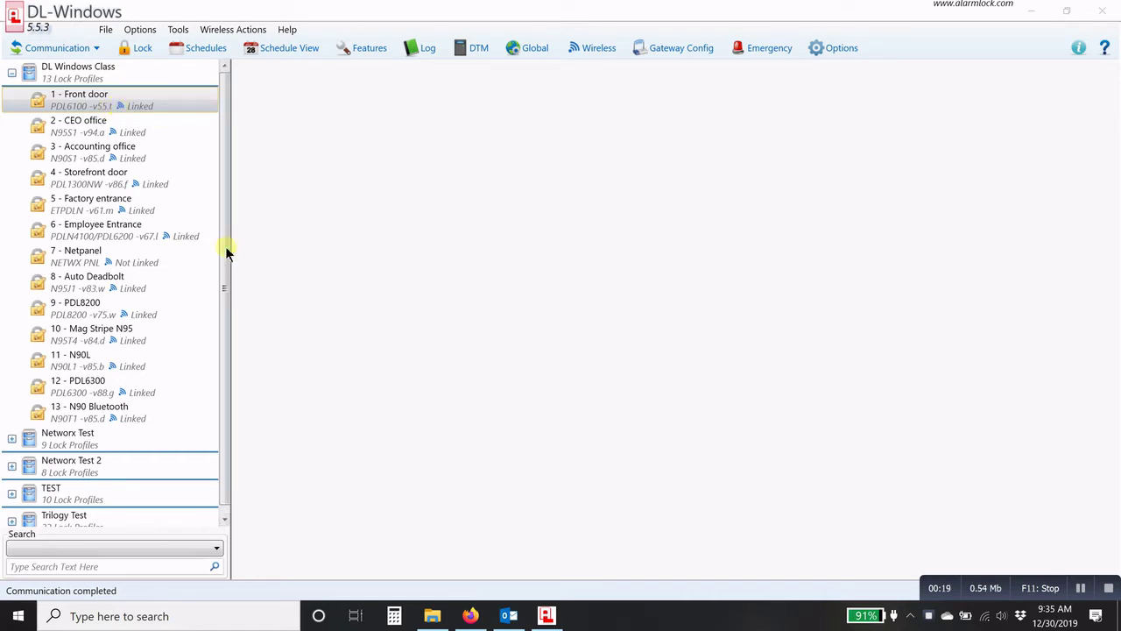
On the Alarm Lock website, go to Resources > Software to reach the NAPCO Technical Library downloads
click(472, 616)
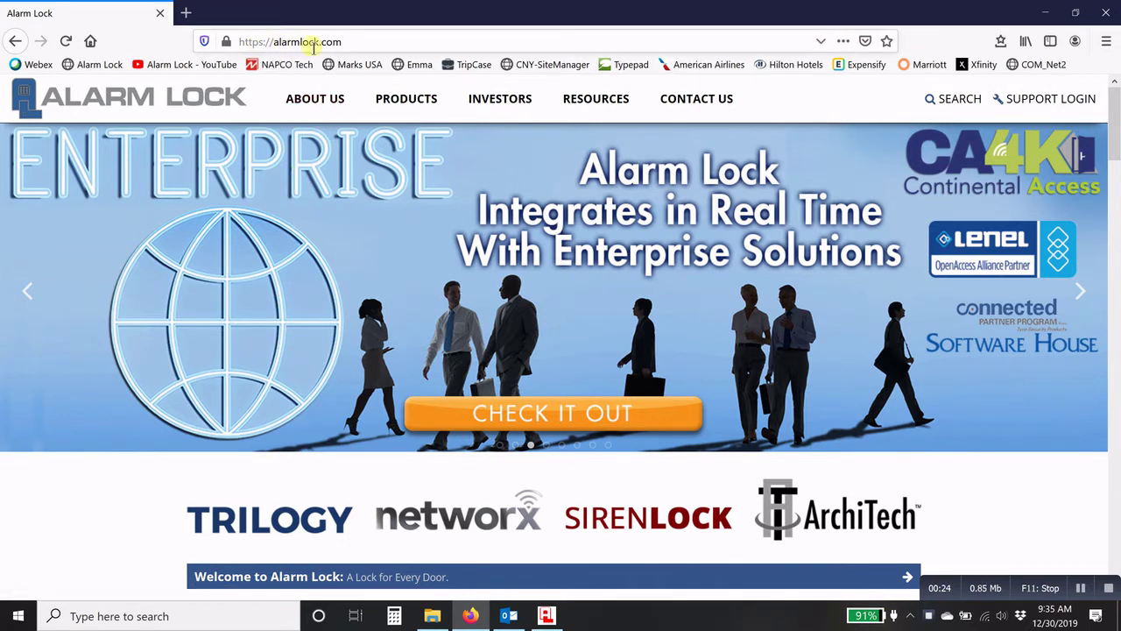
click(595, 109)
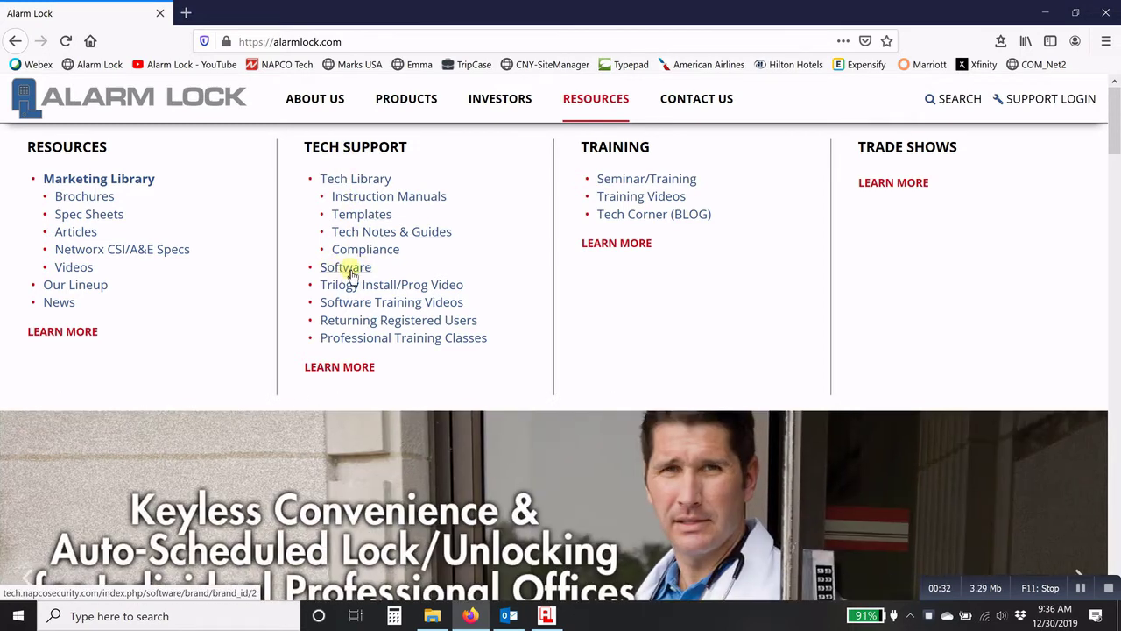
click(350, 273)
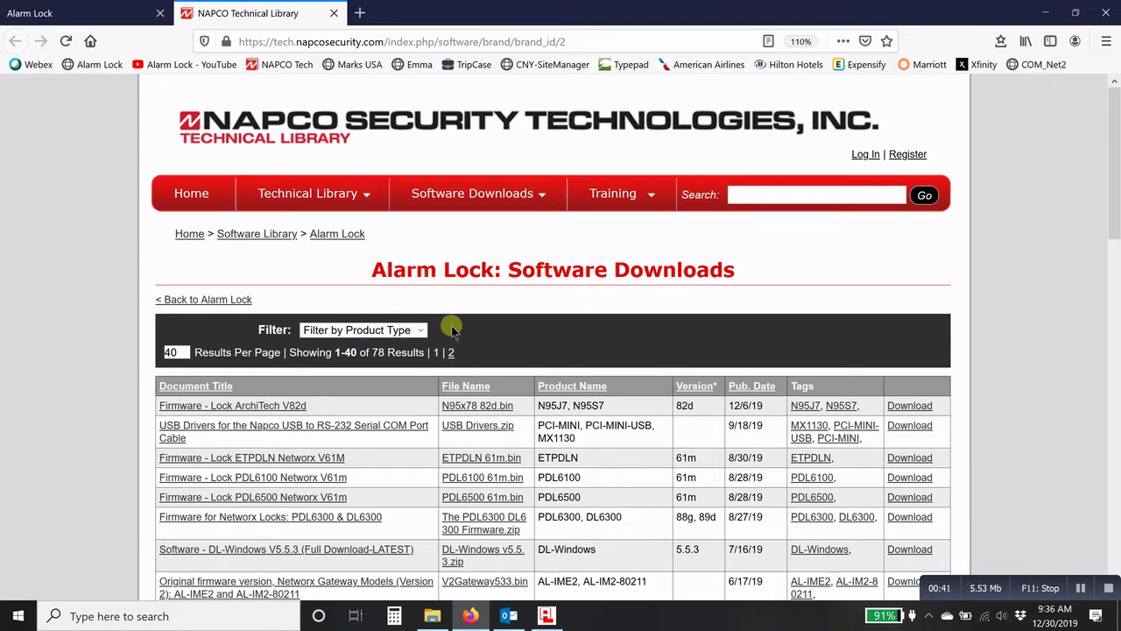
Filter the downloads by product type Networx and scroll through the 44 results
scroll(451, 325, down, 2)
click(422, 240)
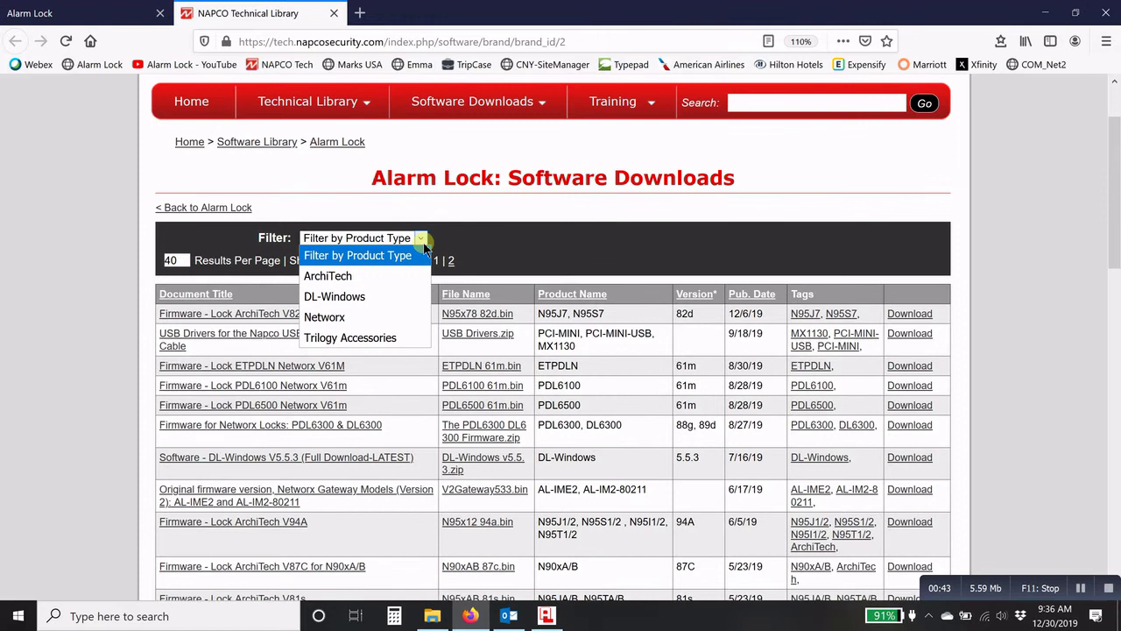
click(314, 322)
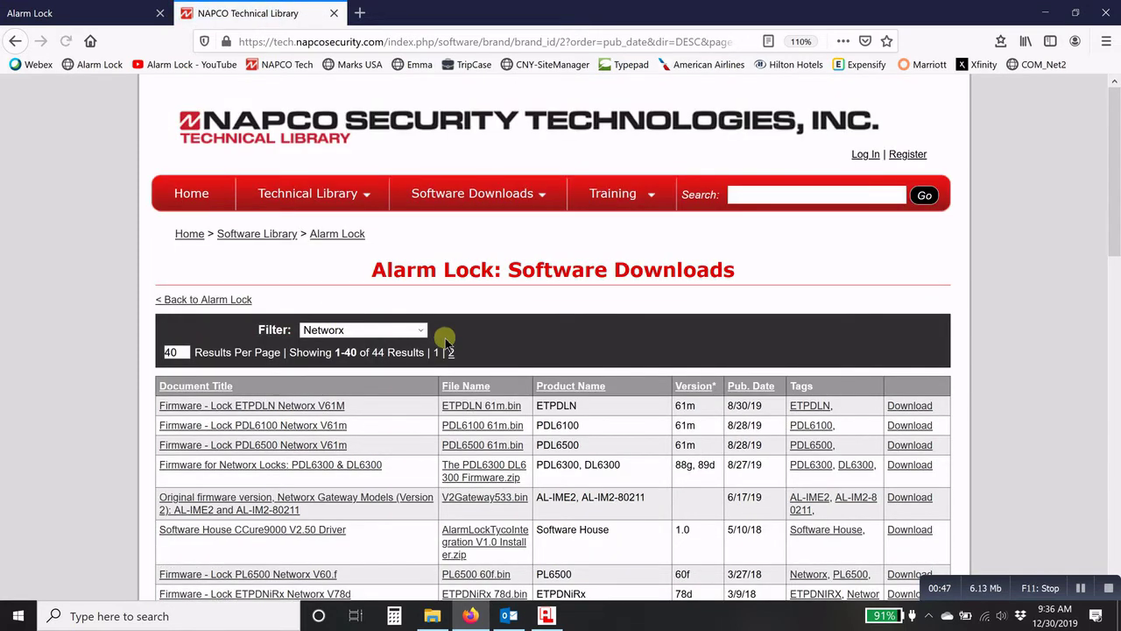
scroll(429, 331, down, 2)
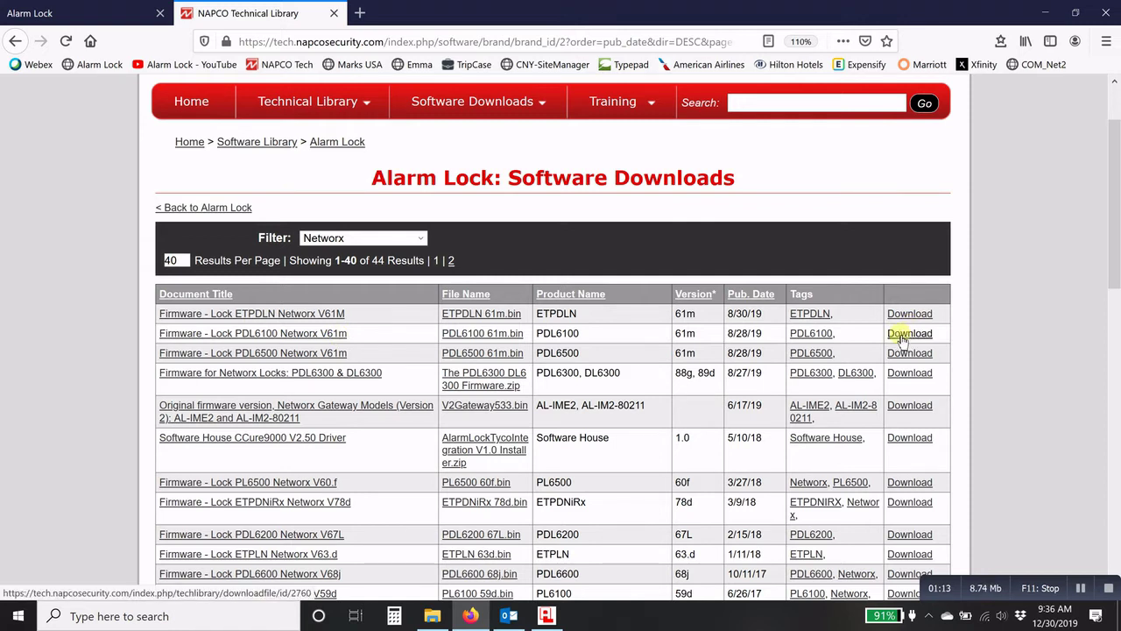
Open the dealer registration form and tick Alarm Lock under Brands of interest
scroll(903, 339, up, 2)
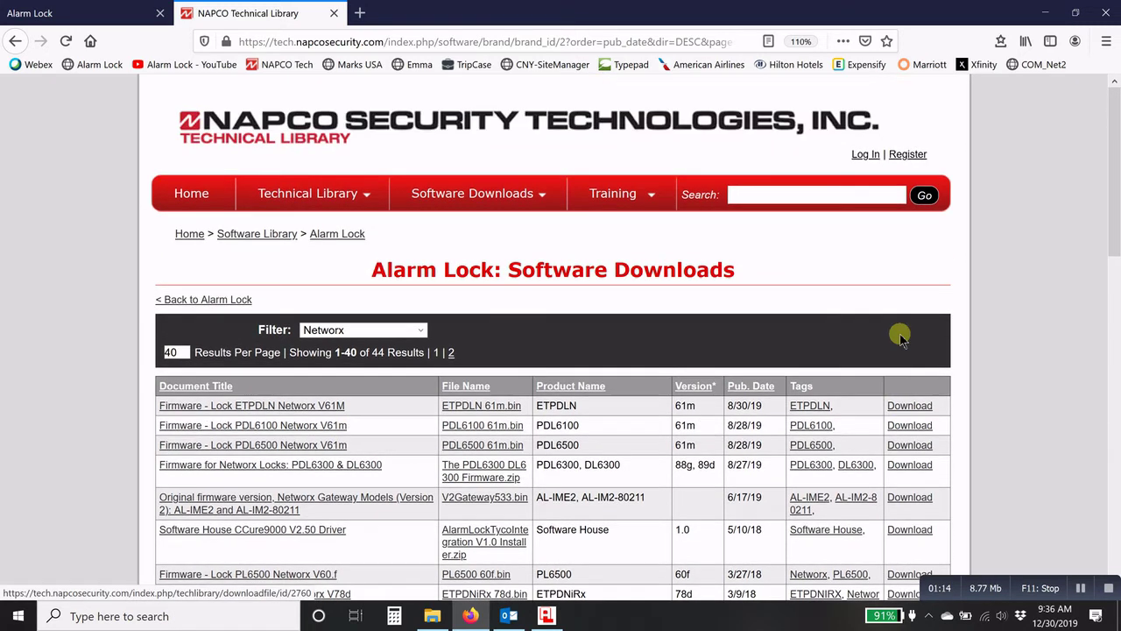
click(903, 160)
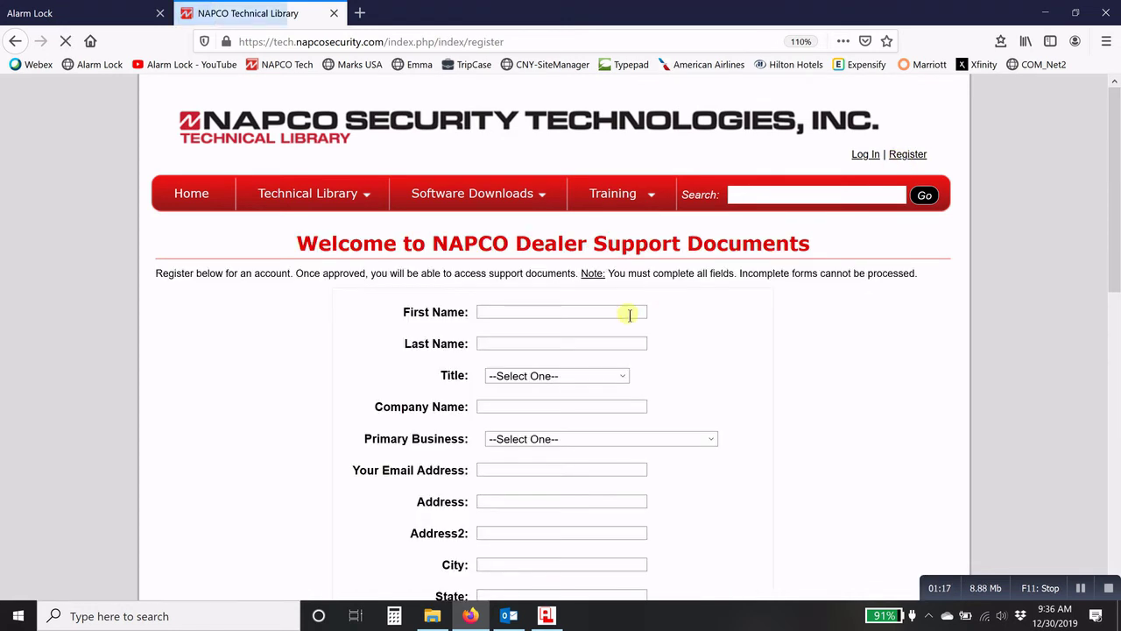
scroll(594, 321, down, 2)
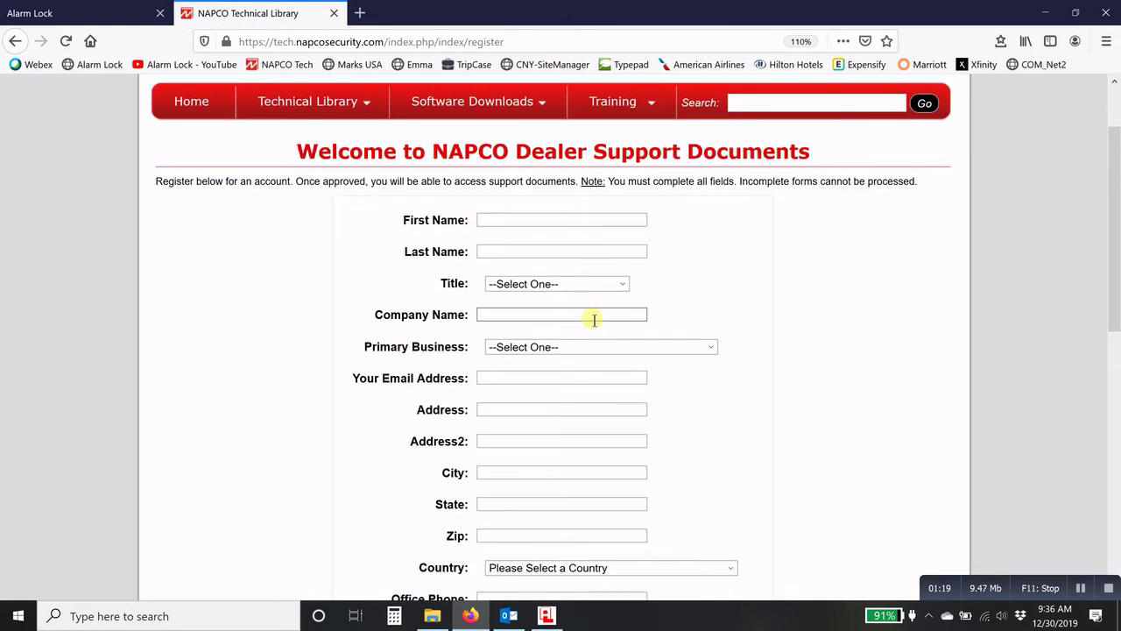
scroll(594, 320, down, 2)
scroll(594, 321, down, 5)
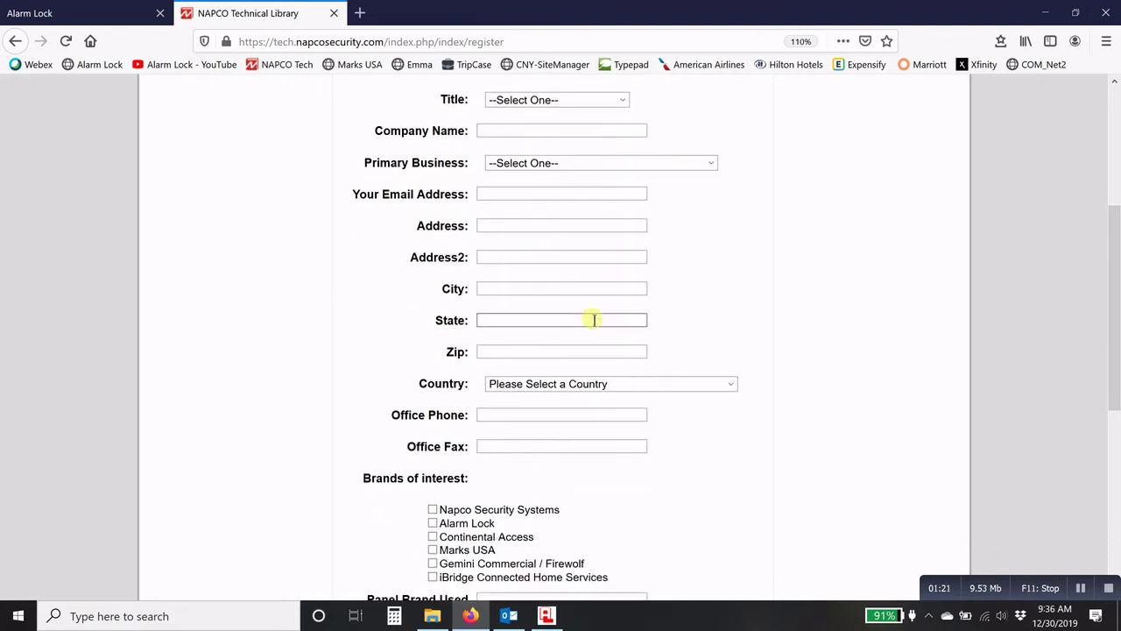
scroll(594, 320, down, 1)
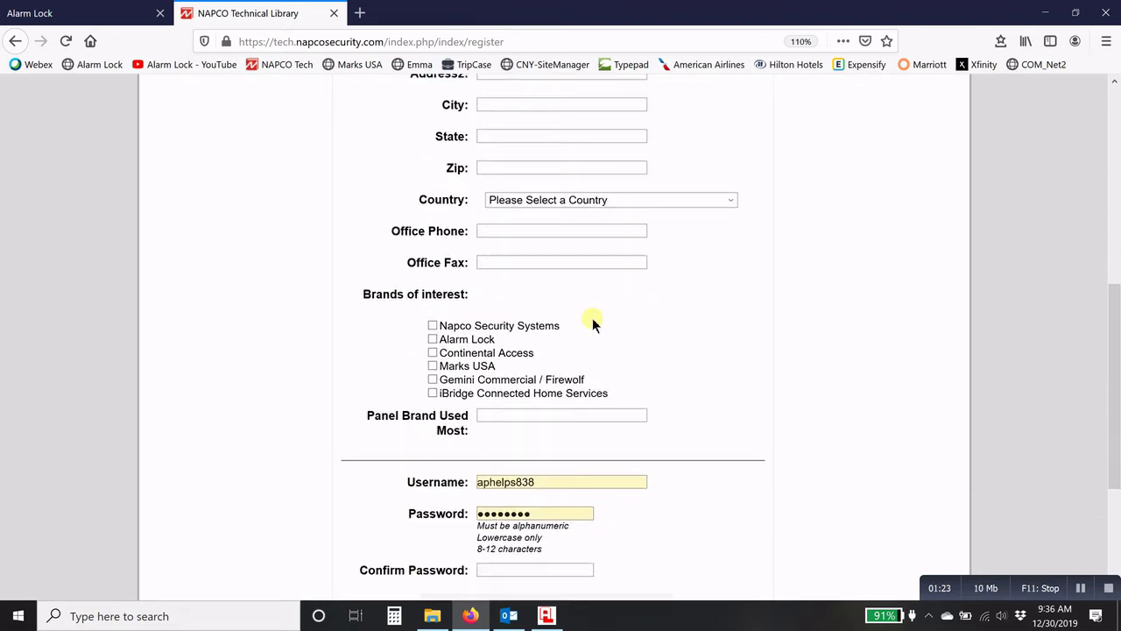
click(432, 339)
Scroll back to the top of the form and close the NAPCO Technical Library tab
scroll(396, 394, down, 2)
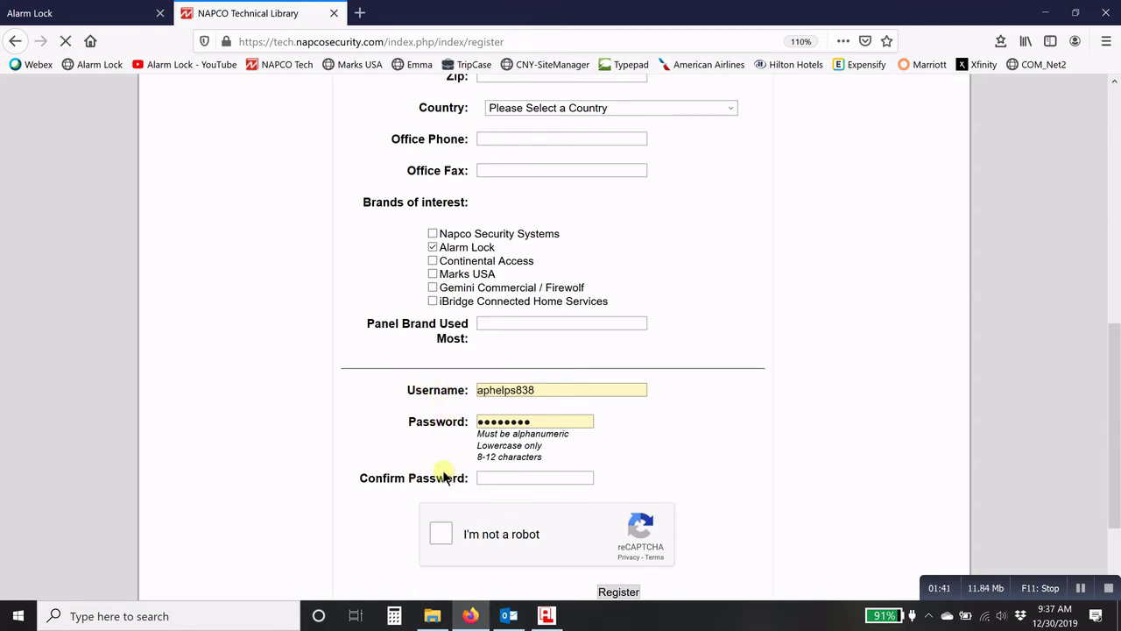
scroll(444, 473, up, 5)
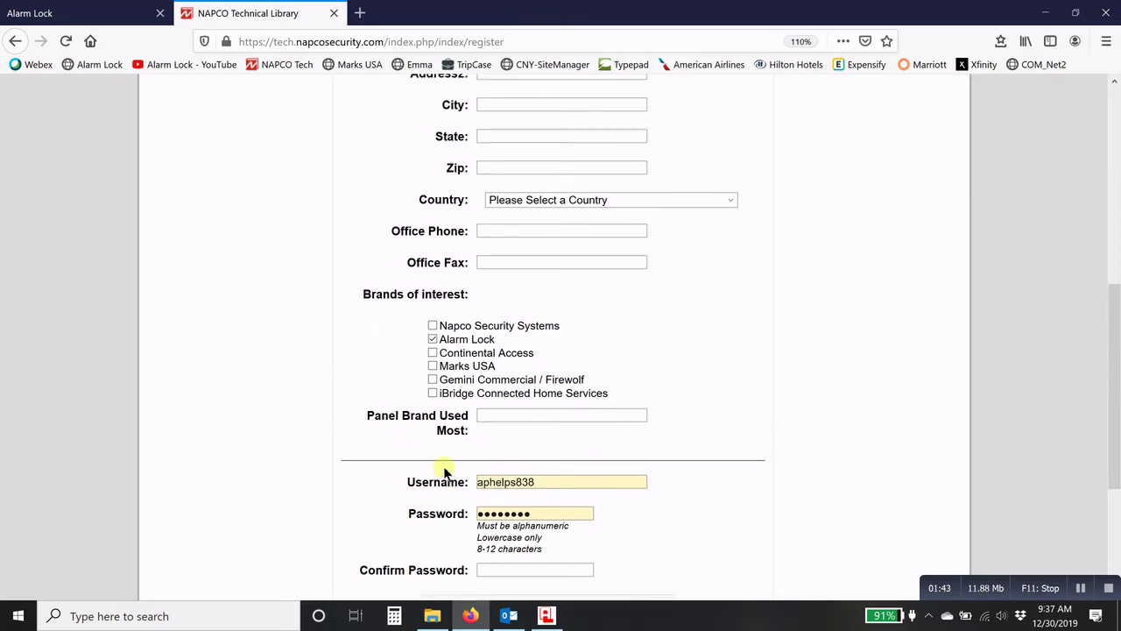
scroll(444, 470, up, 5)
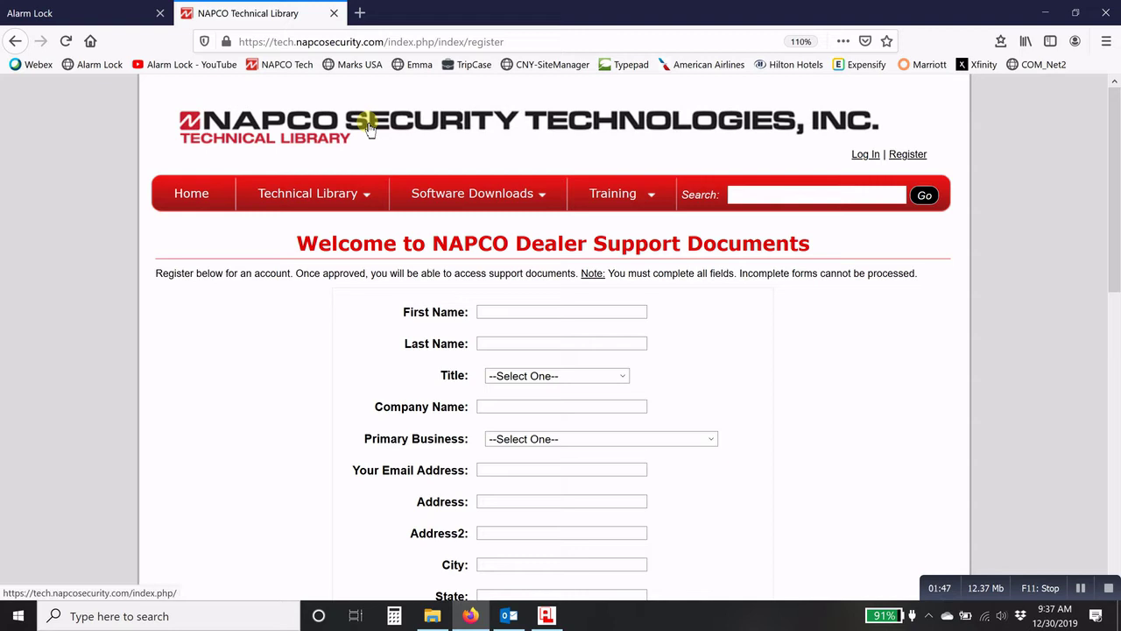
click(335, 15)
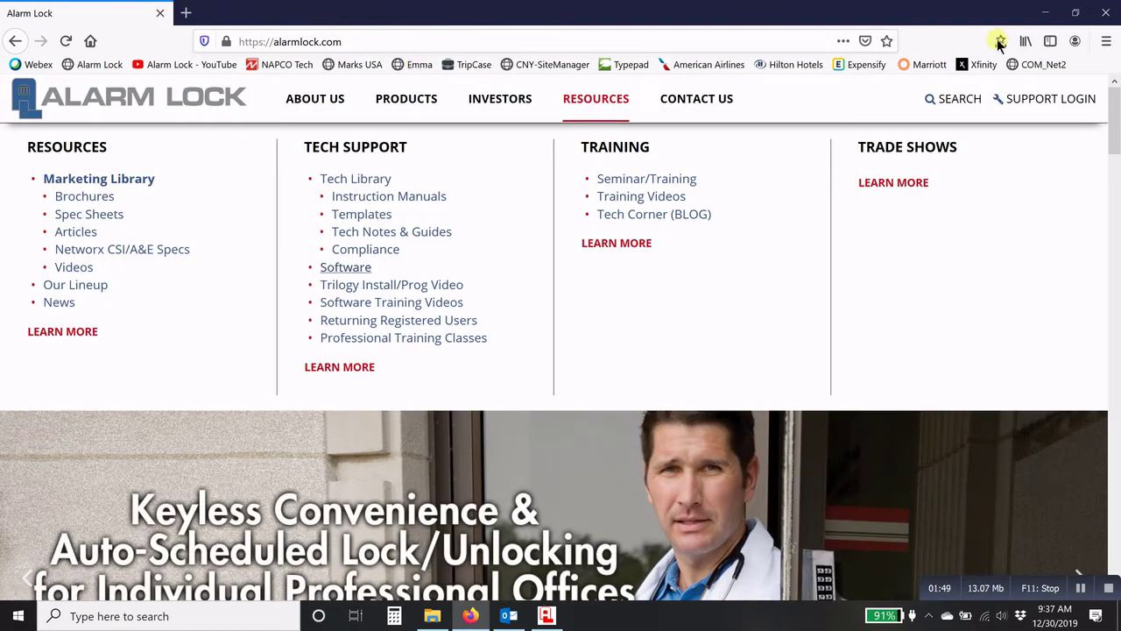
Update the 1 - Front door lock's firmware with the PDL6100_61m.bin file
click(1045, 12)
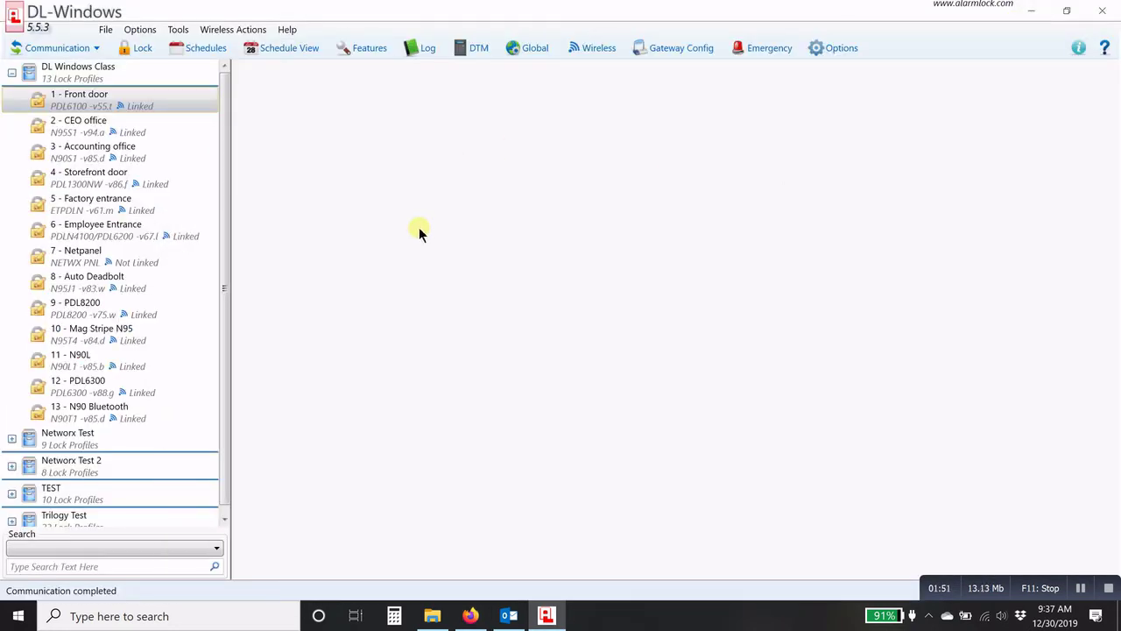
click(96, 102)
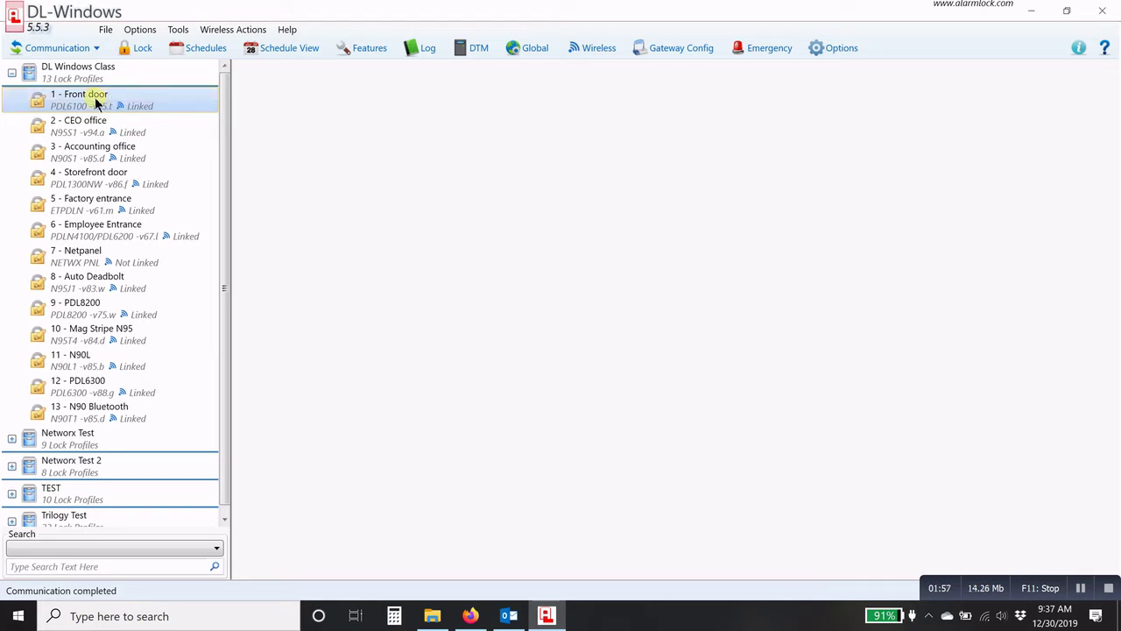
right_click(103, 103)
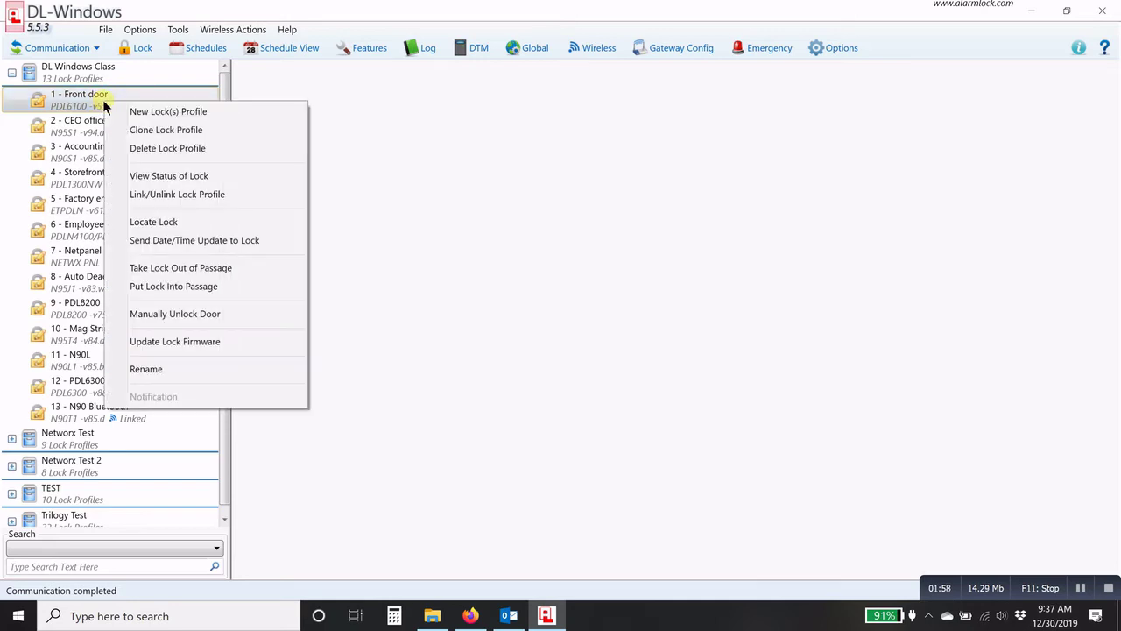
click(190, 341)
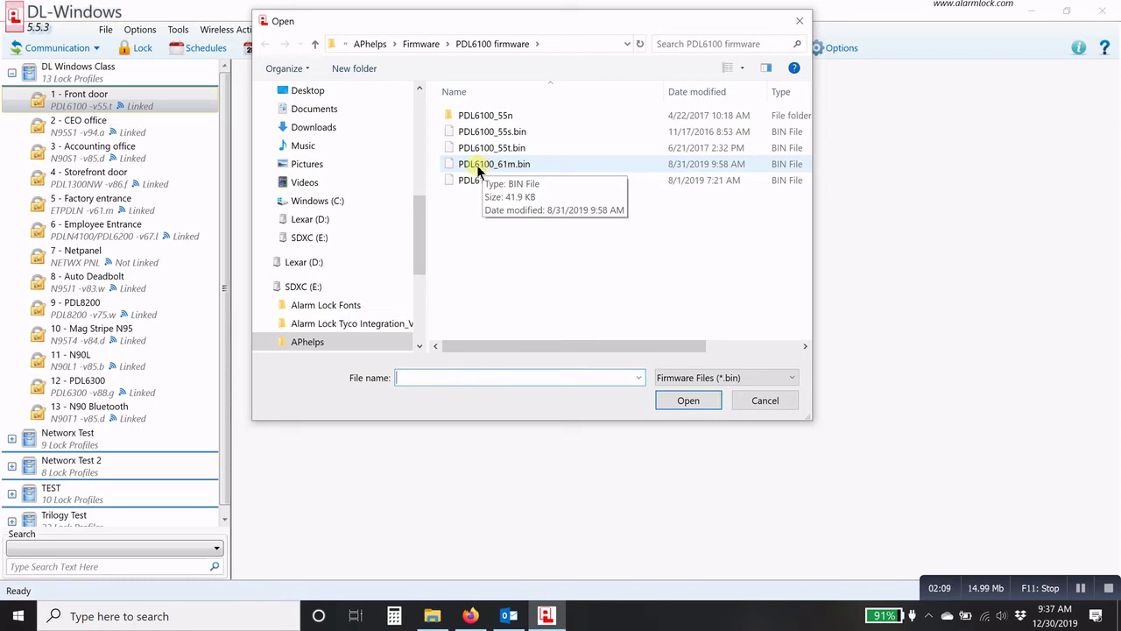
click(478, 166)
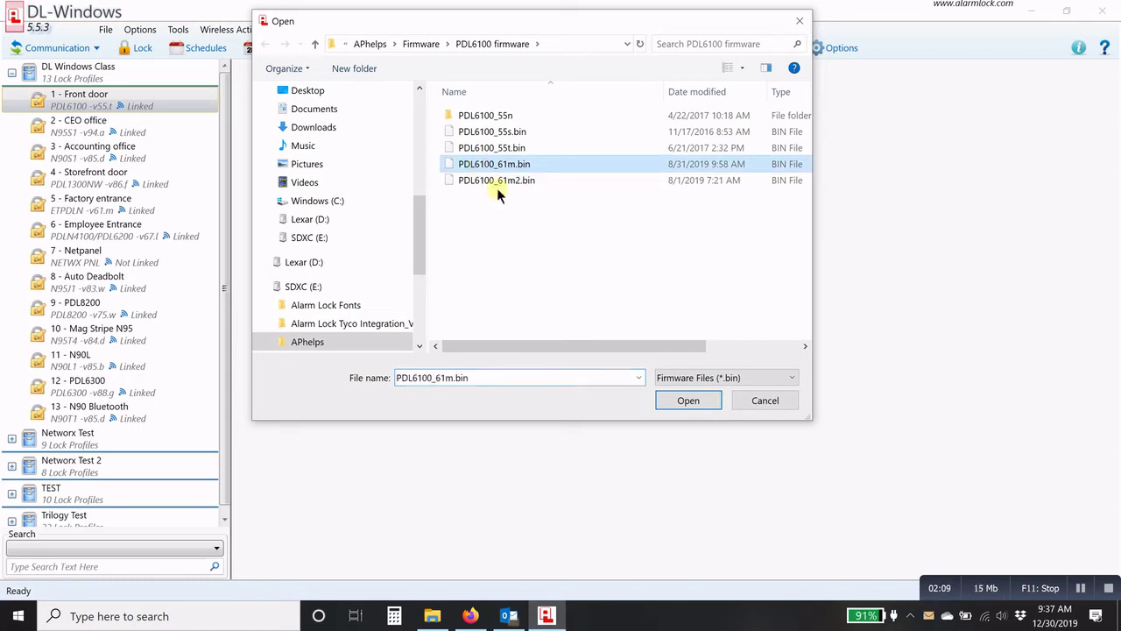
click(689, 401)
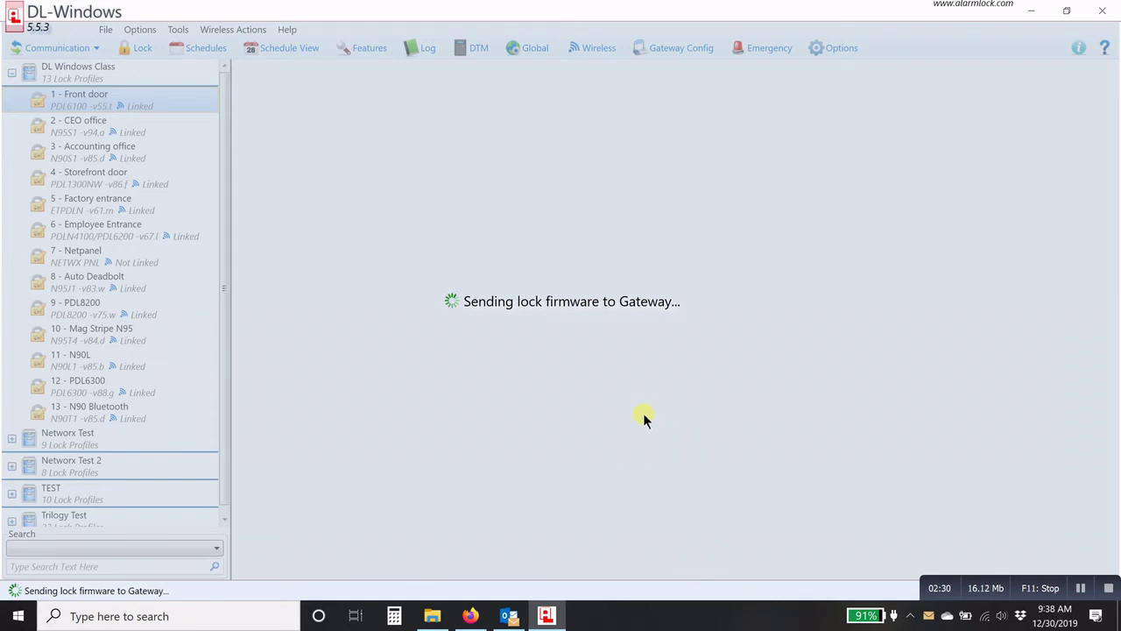
Download the ArchiTech V82d firmware from the Software library, logging in when prompted
click(471, 616)
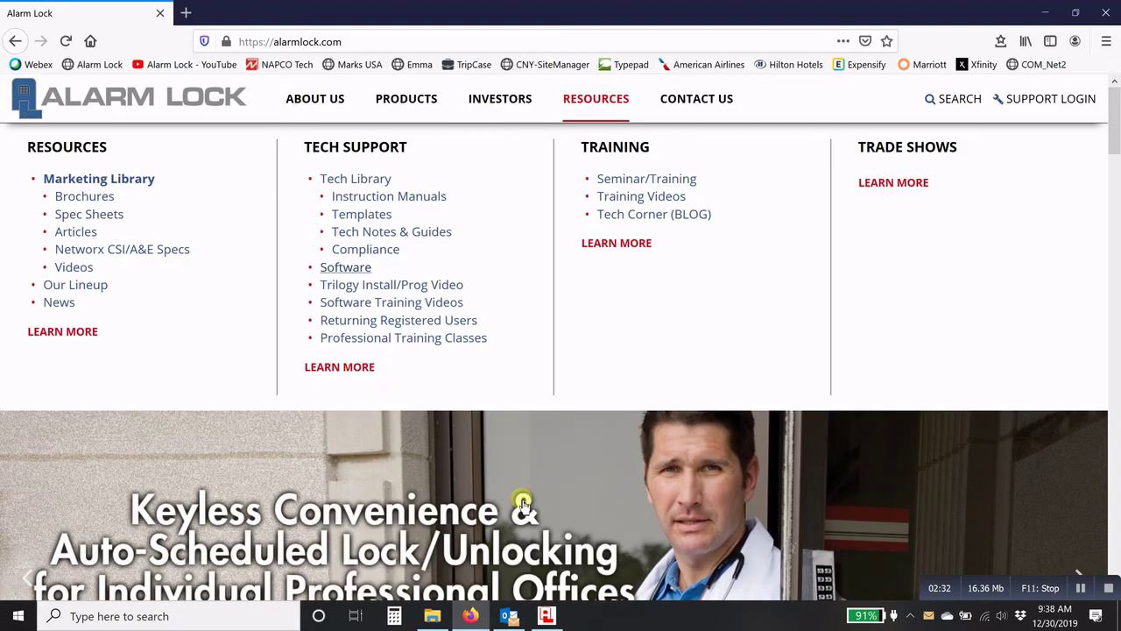
click(346, 269)
scroll(558, 403, down, 5)
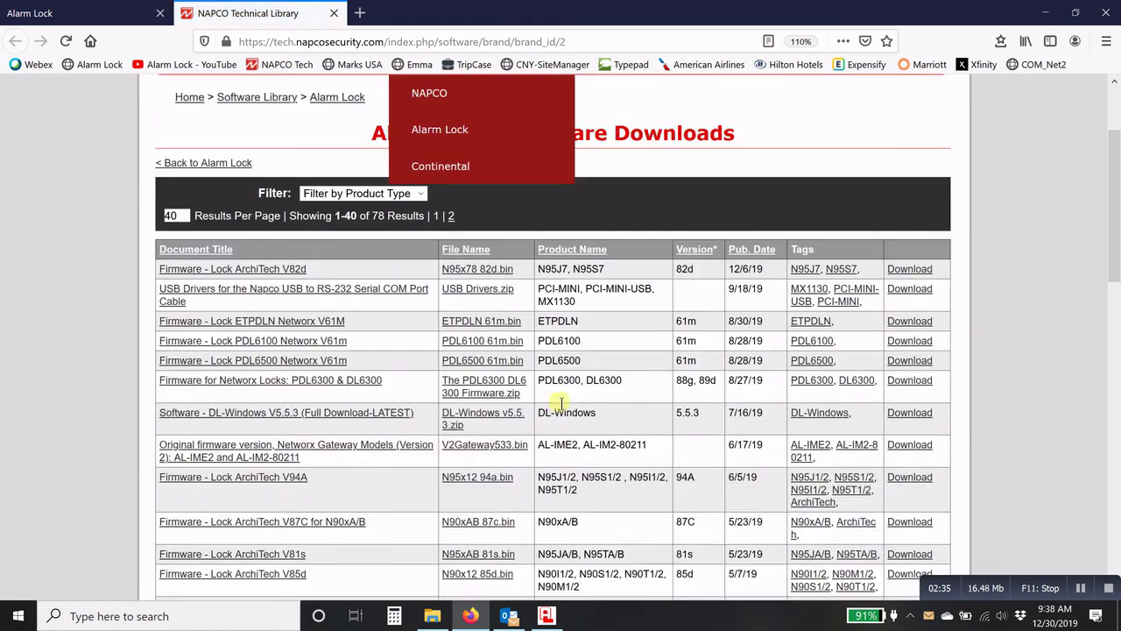
scroll(558, 403, up, 2)
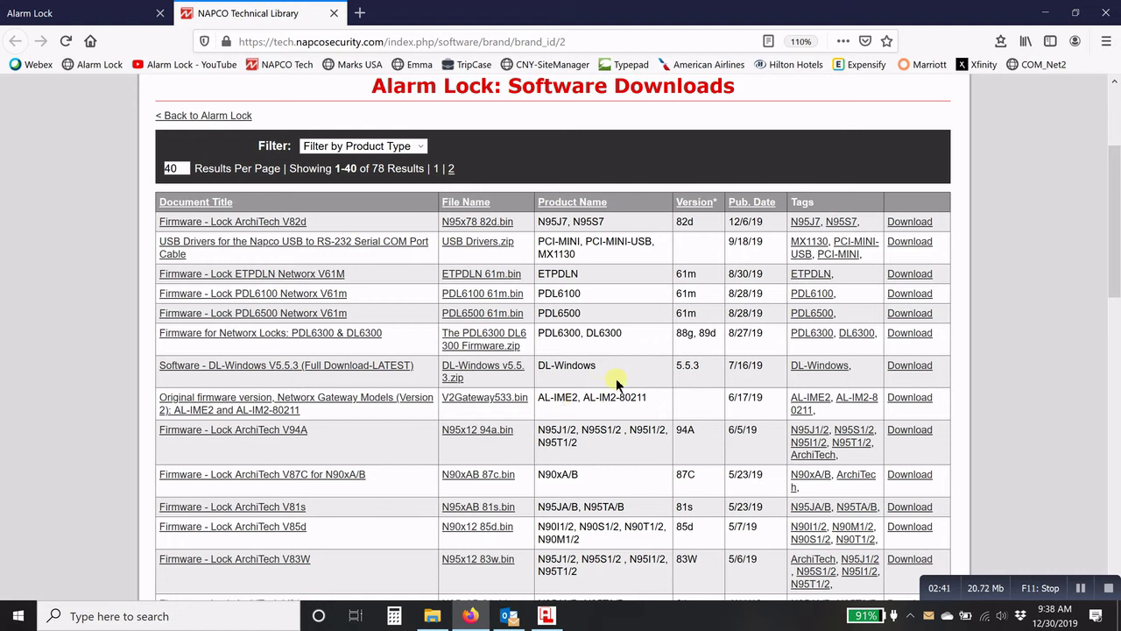
scroll(616, 378, up, 2)
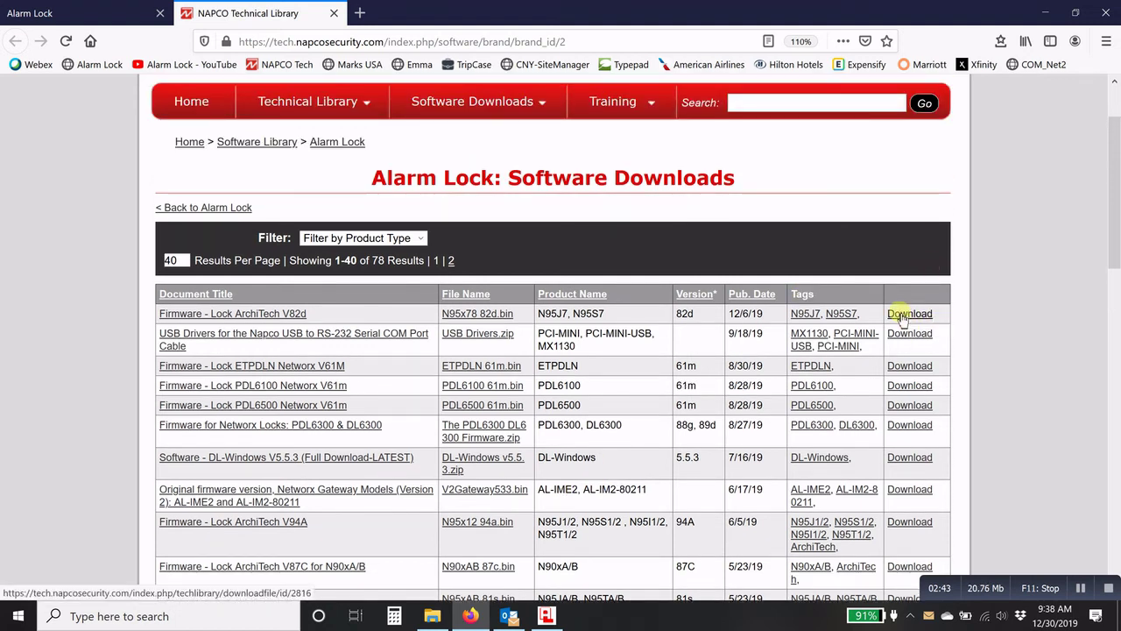
click(911, 336)
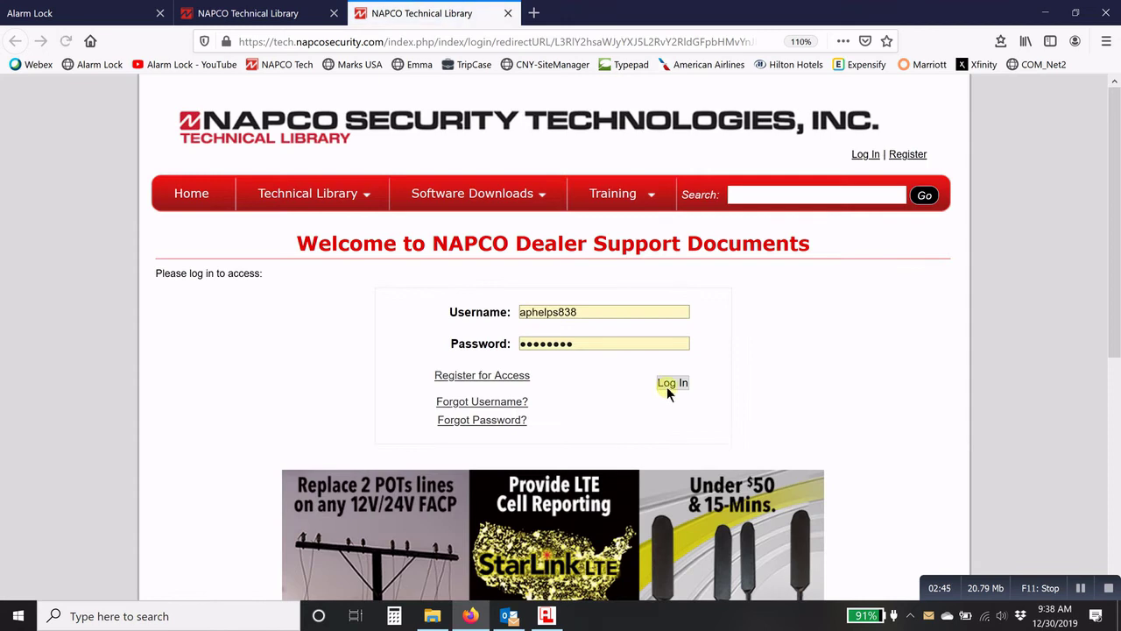
click(671, 383)
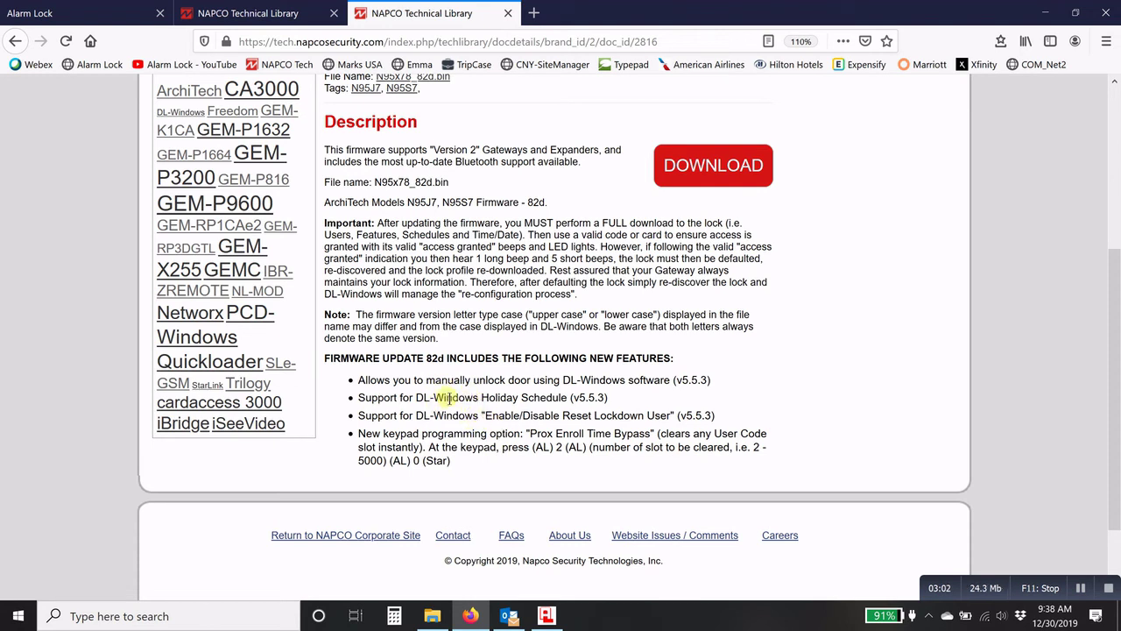
Confirm in Lock Status that the Front door lock reports firmware version 61.m
click(546, 616)
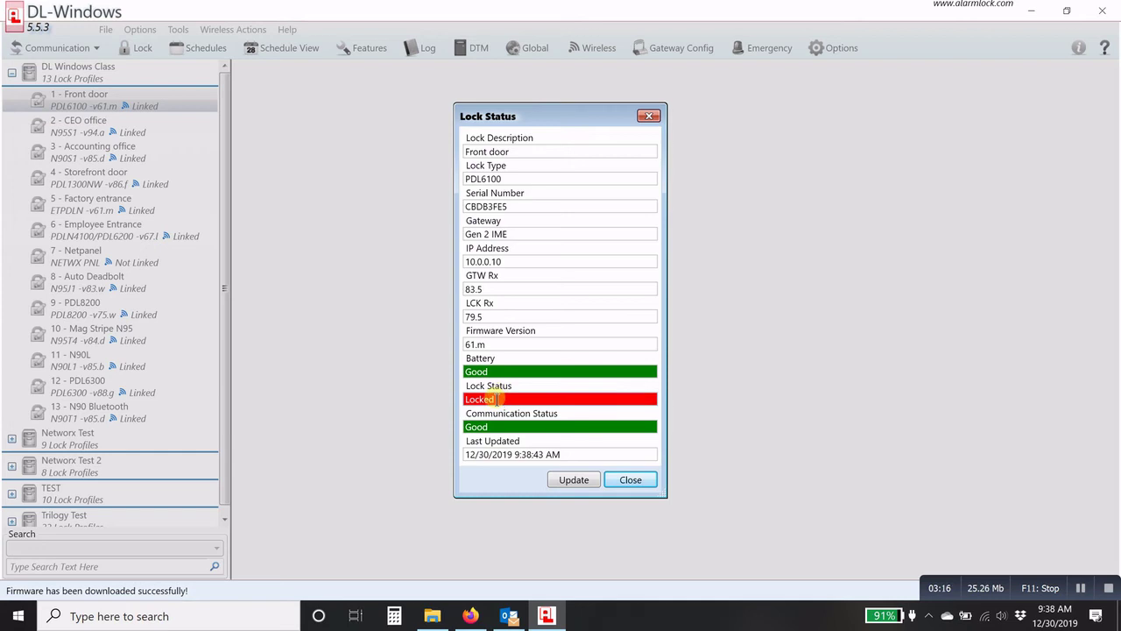
drag(495, 346, 467, 346)
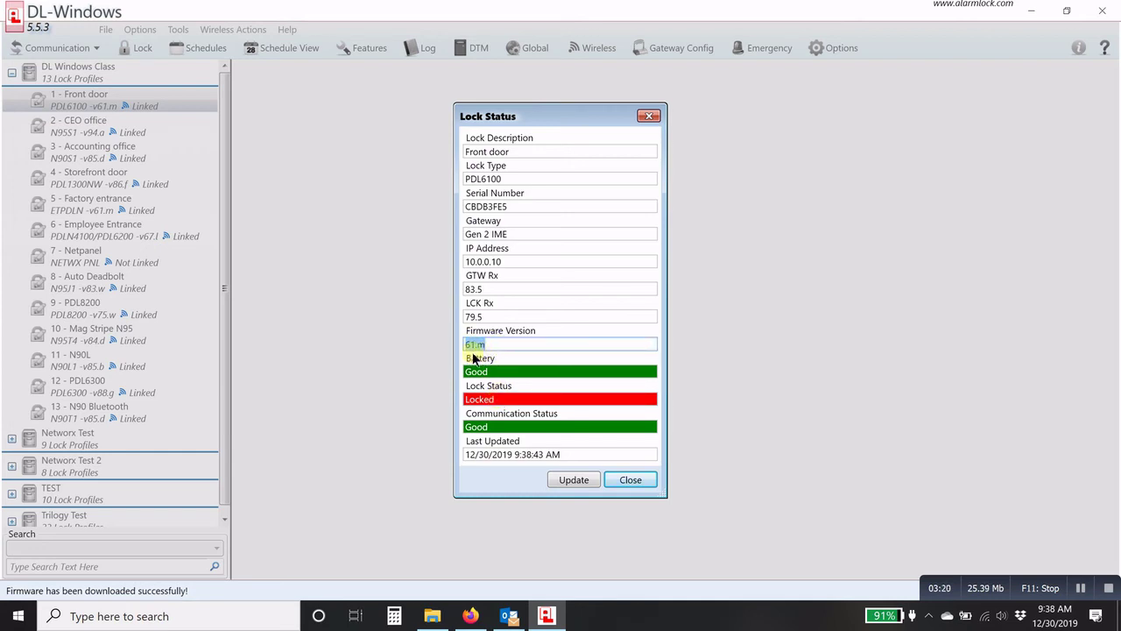
Communicate with the selected Networx lock, ticking Send Users, Schedules, Features and Date/Time Update
click(617, 479)
click(81, 48)
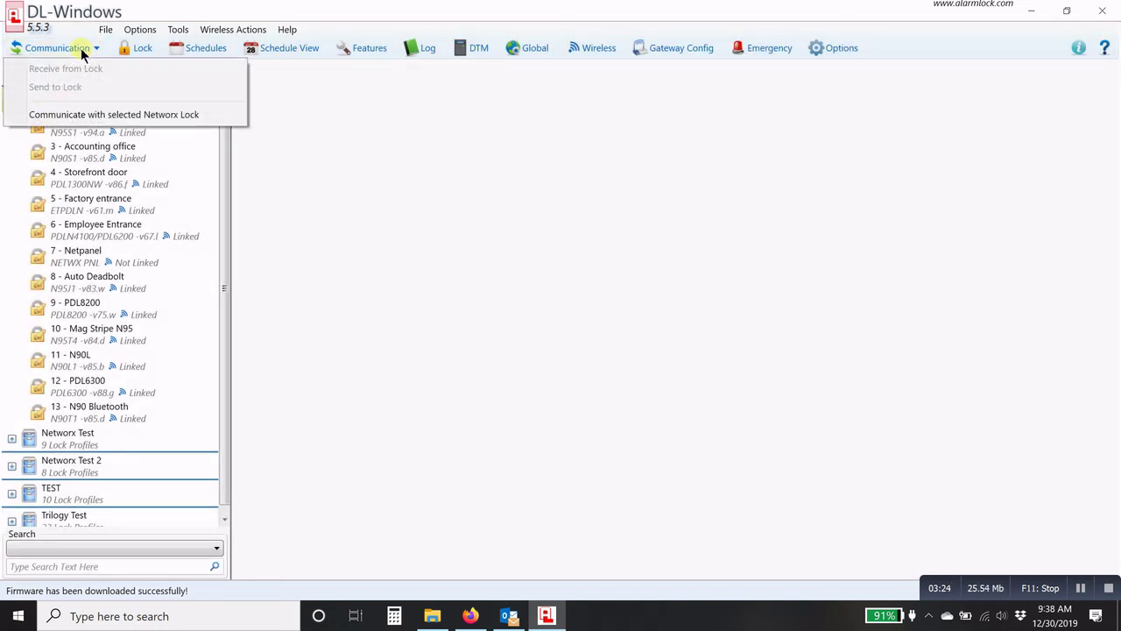
click(103, 115)
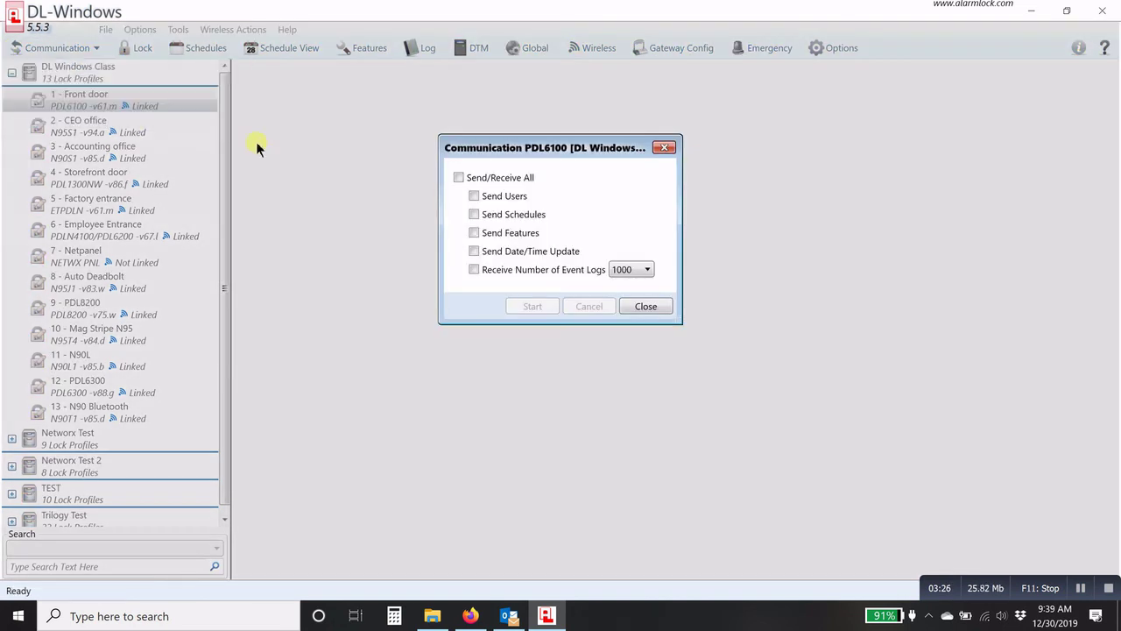
click(474, 195)
click(480, 216)
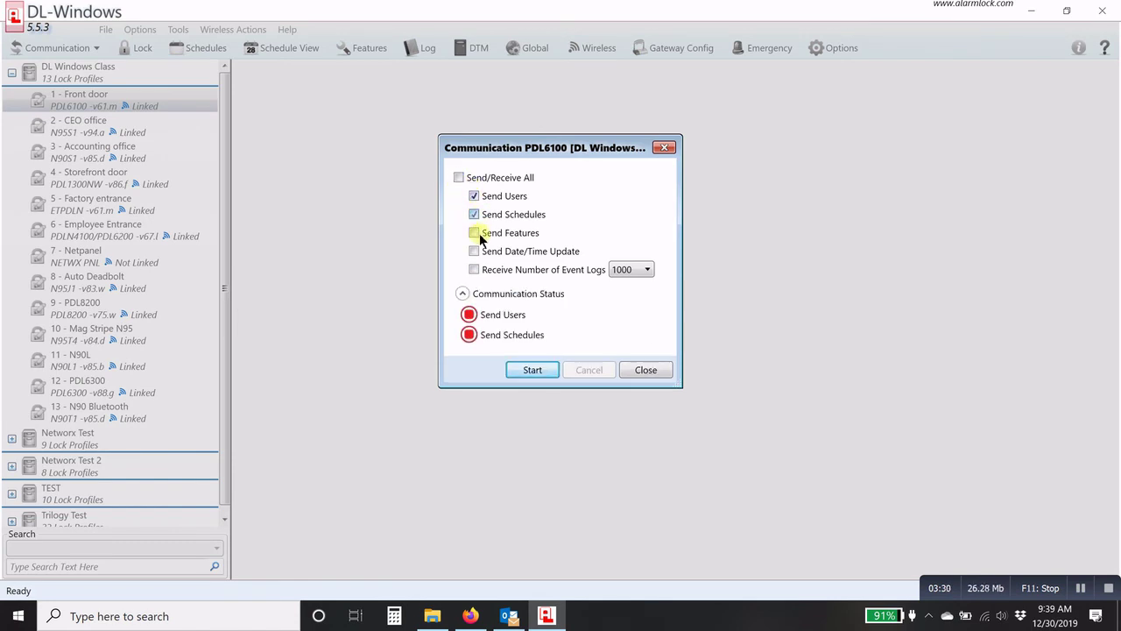
click(475, 233)
click(474, 251)
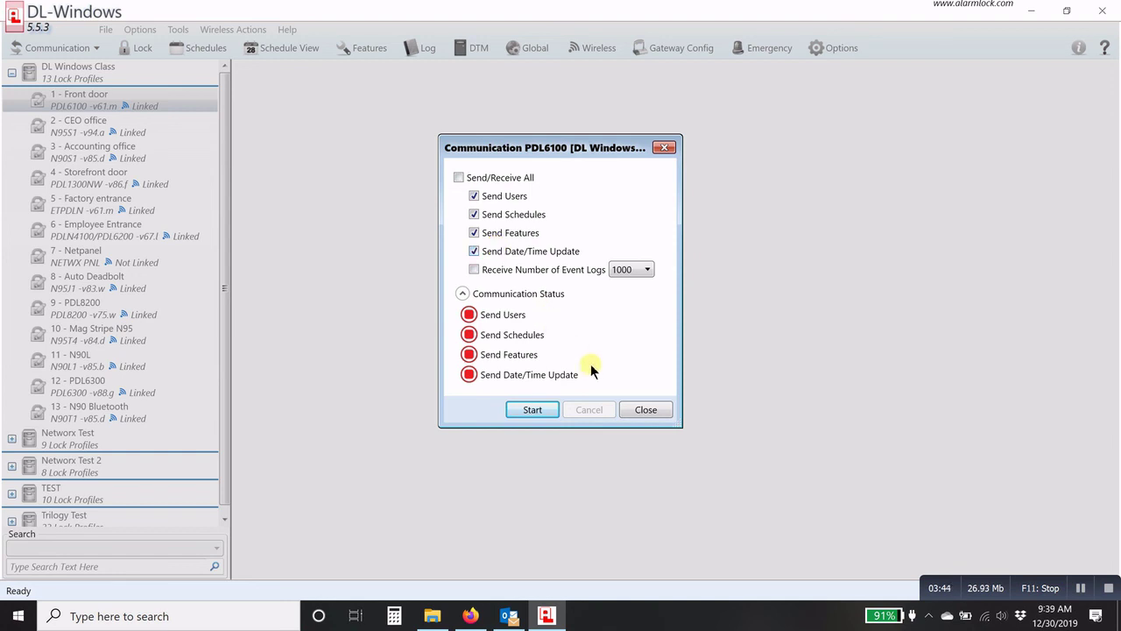
click(645, 409)
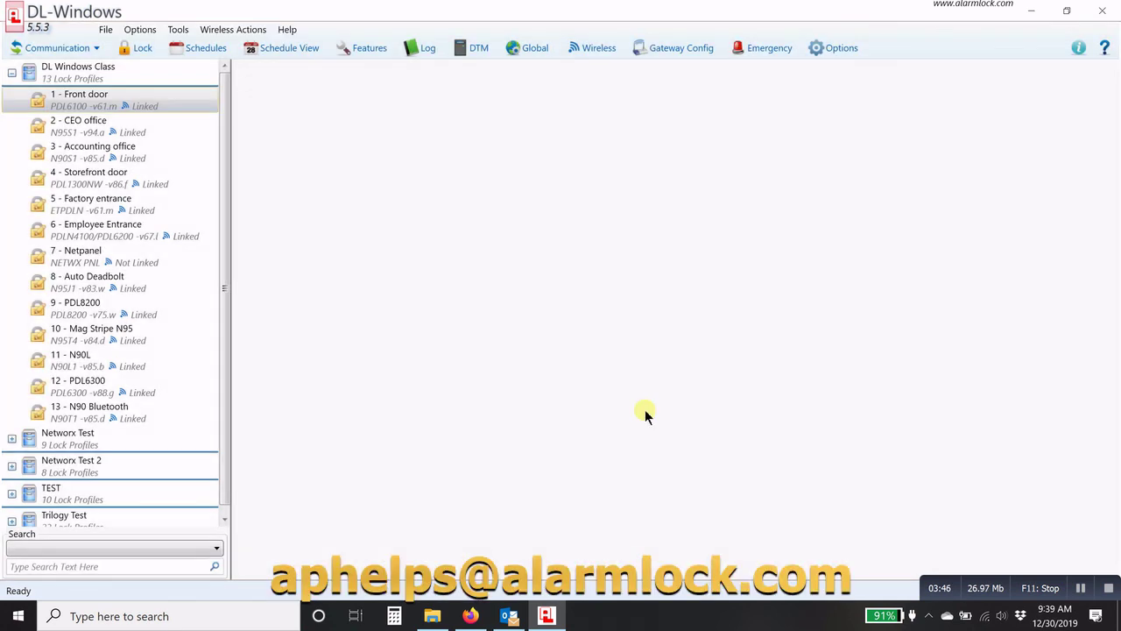